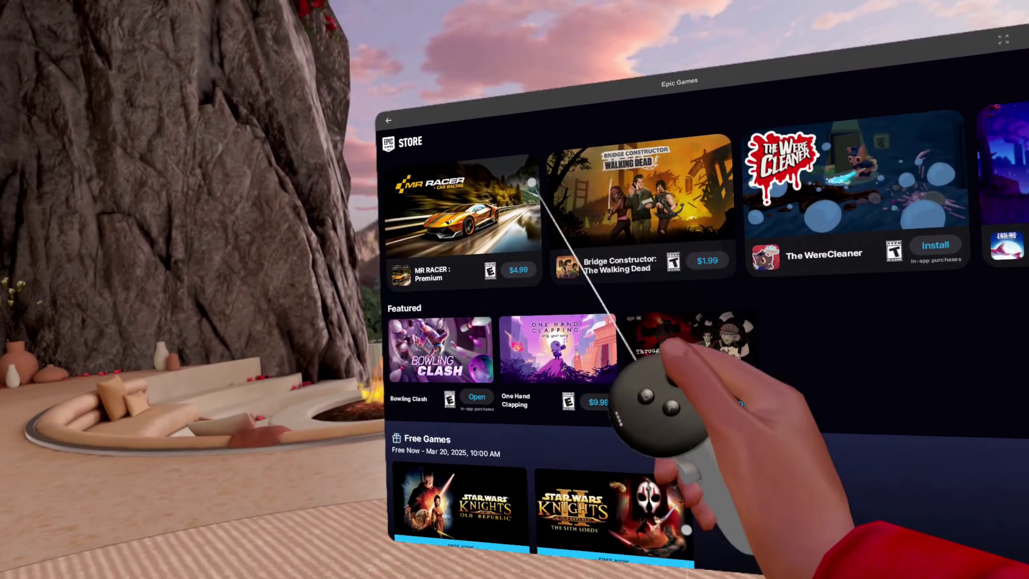
pyautogui.scroll(-10, 580, 338)
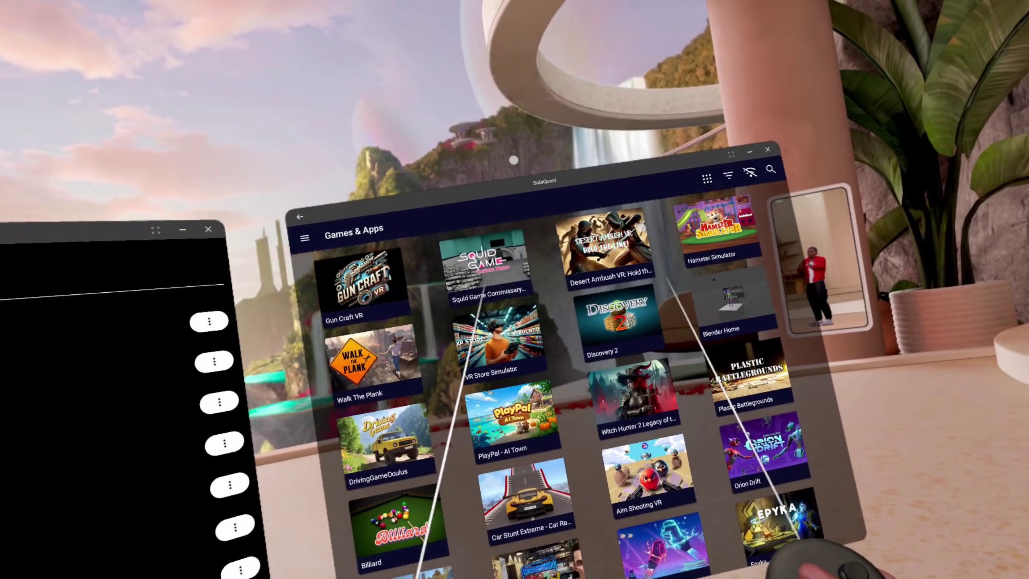
pyautogui.scroll(-2, 523, 157)
pyautogui.scroll(-4, 531, 145)
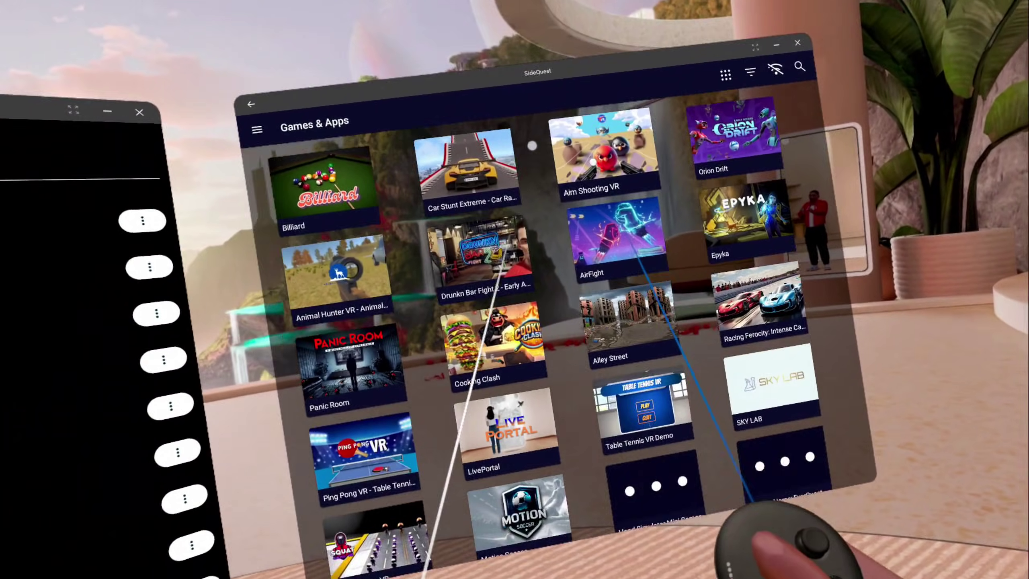
pyautogui.scroll(-3, 533, 140)
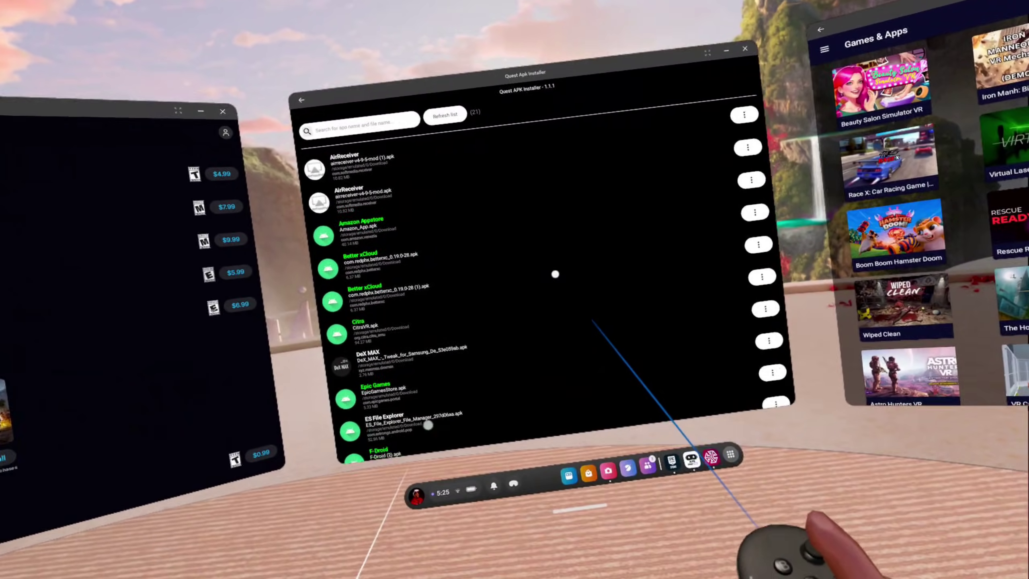
pyautogui.scroll(-10, 556, 249)
pyautogui.scroll(10, 548, 242)
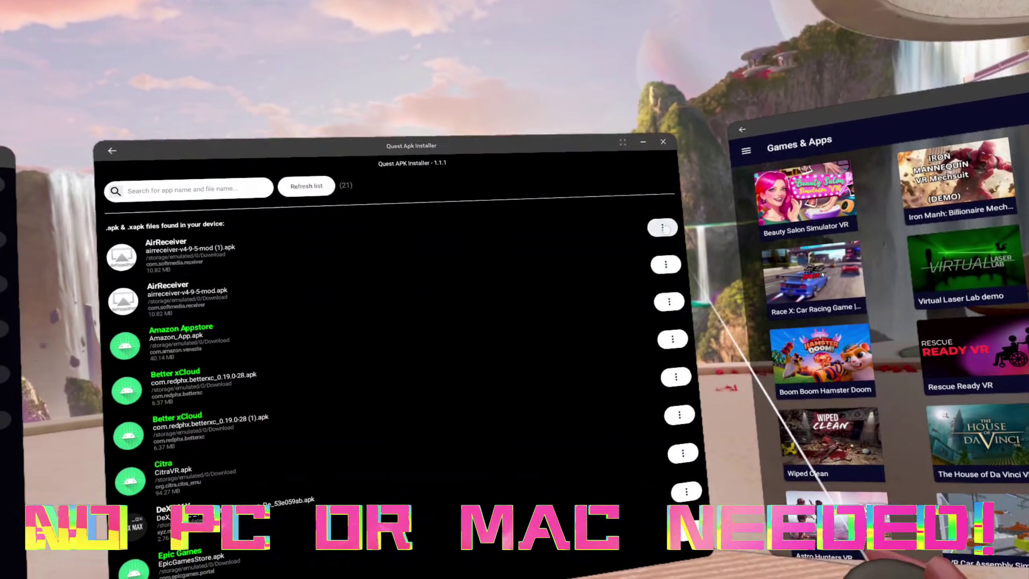
# Bring up the three-dot install options for the first apk file in the list.
pyautogui.click(663, 229)
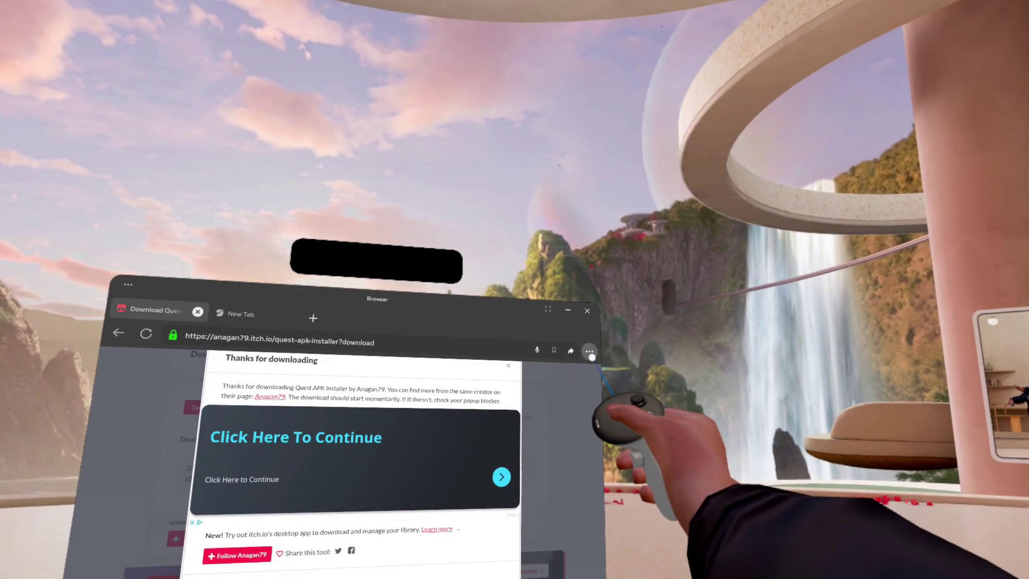
# Show the browser's Downloads list and the options for the QuestAPKInstaller file.
pyautogui.click(714, 341)
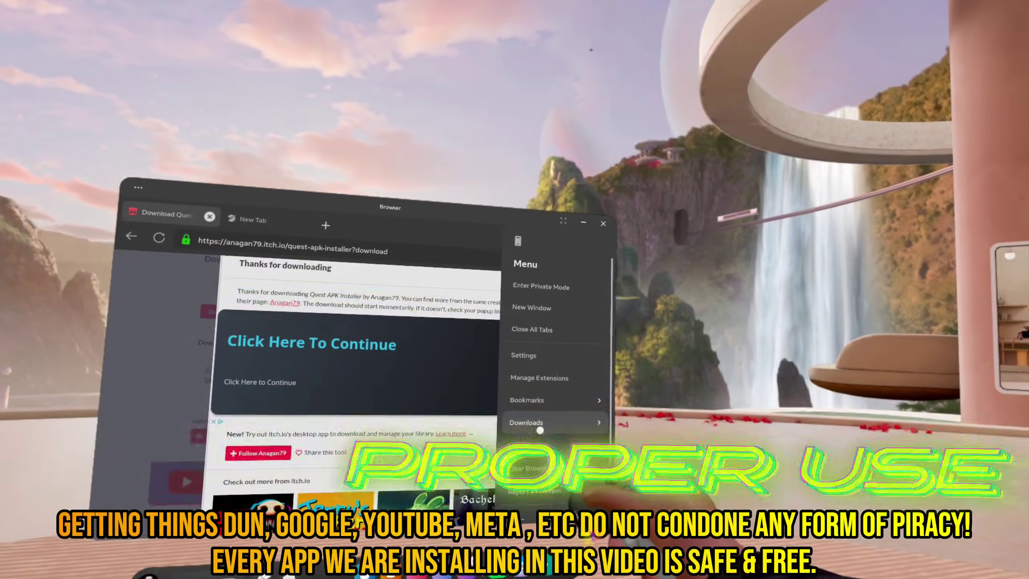
pyautogui.click(547, 507)
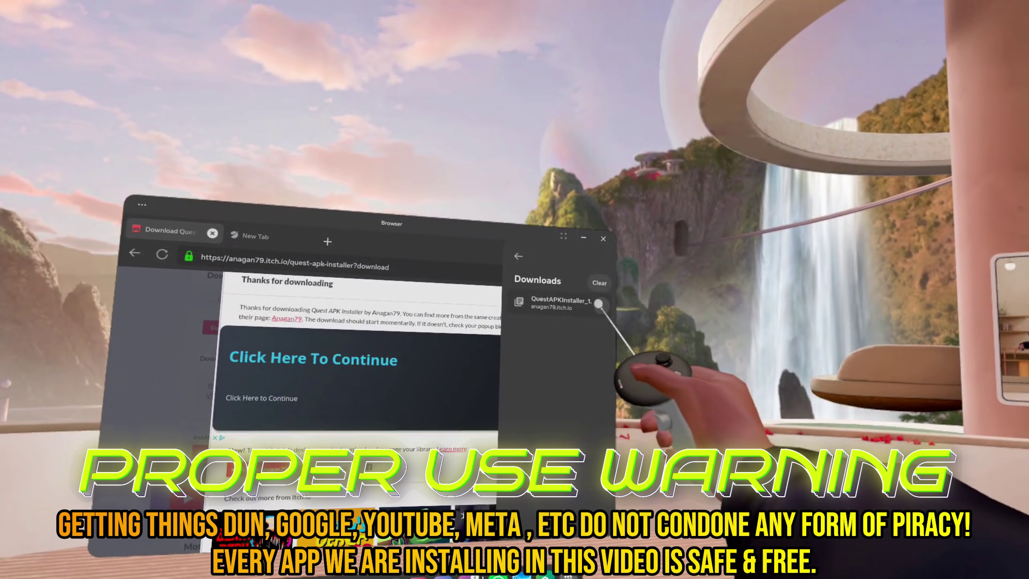
pyautogui.click(599, 304)
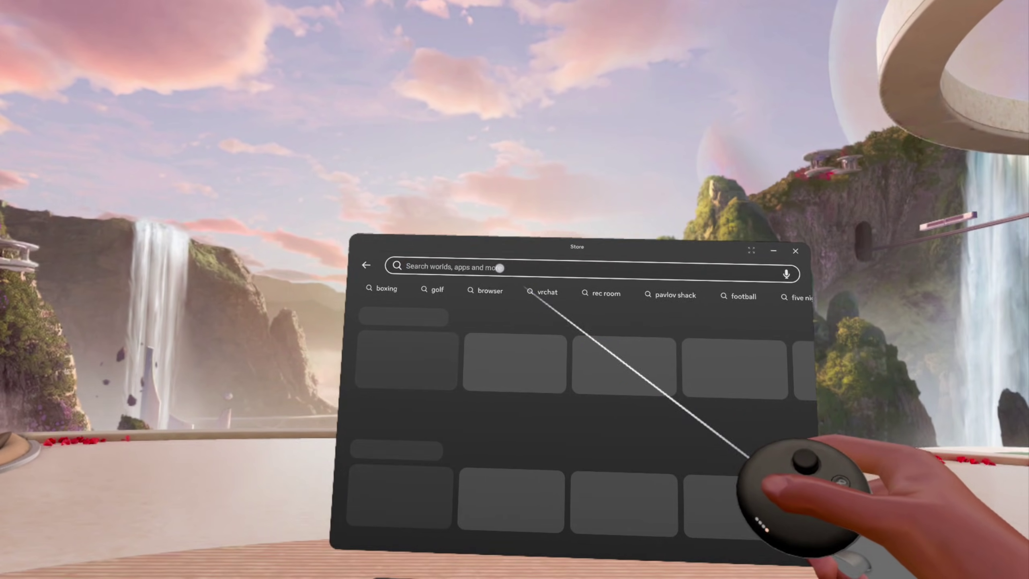
# Search the store for 'mobile vr station' and pick that suggestion.
pyautogui.click(500, 267)
pyautogui.write('M')
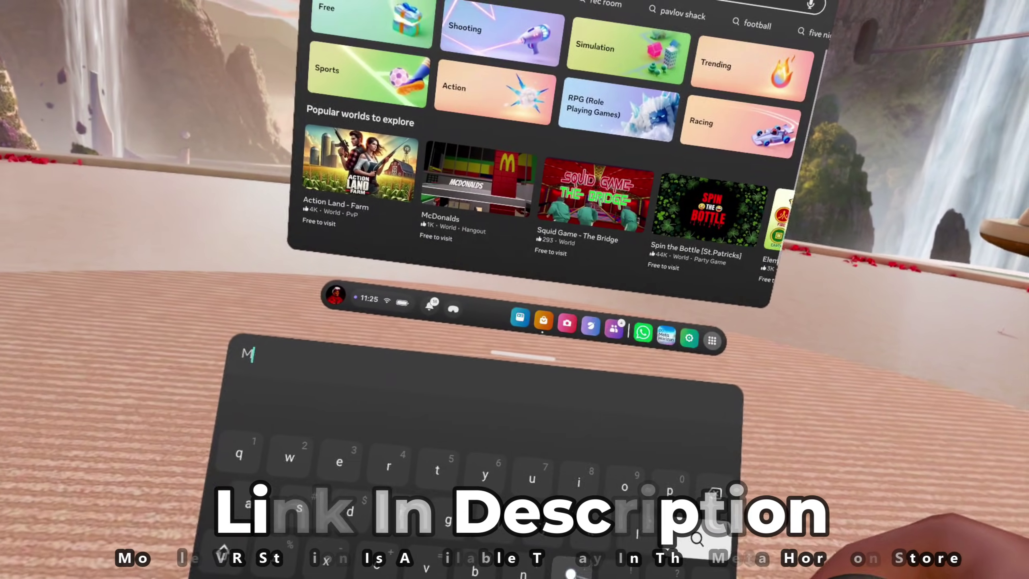
pyautogui.write('obi')
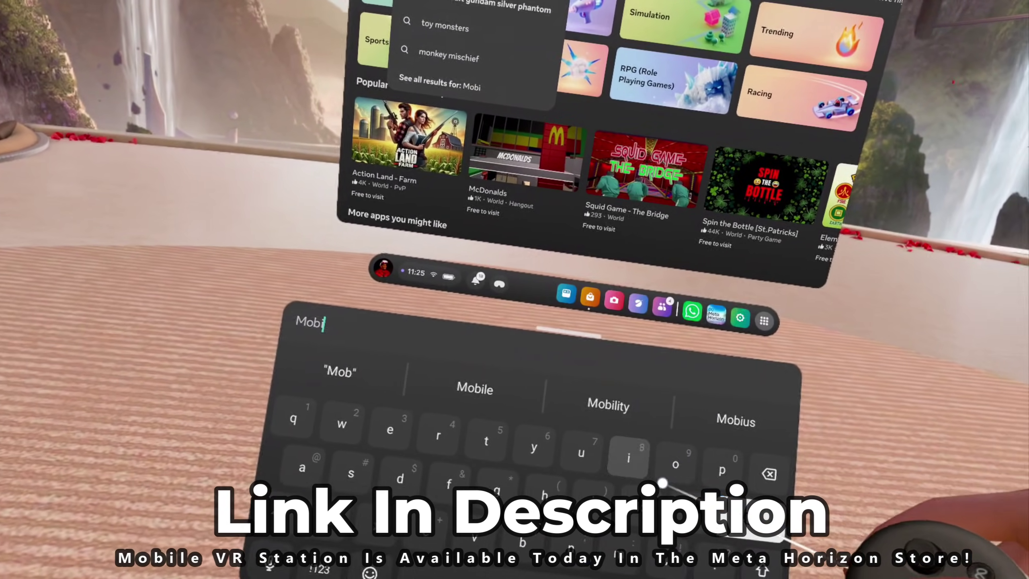
pyautogui.write('le vr')
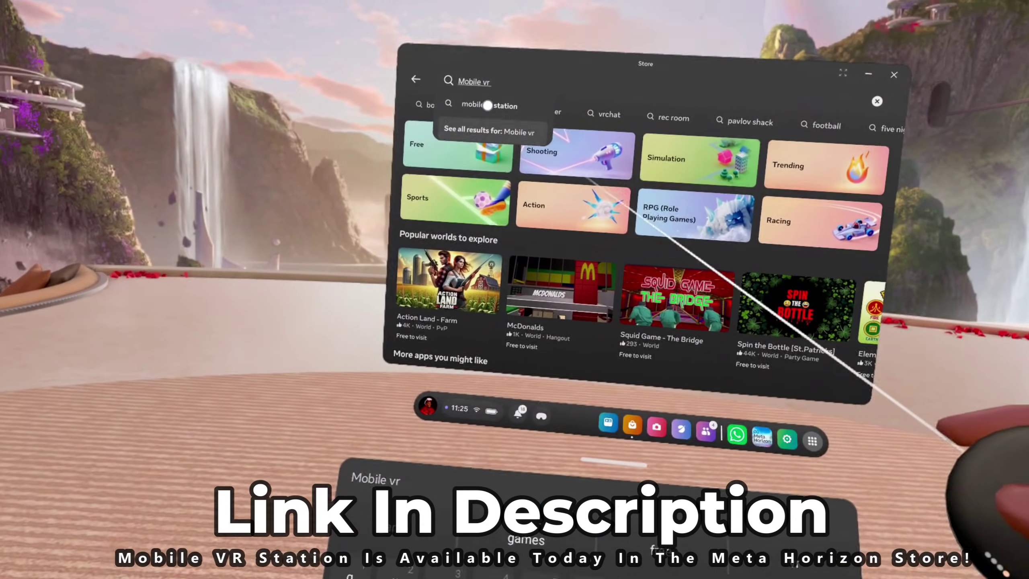
pyautogui.click(492, 137)
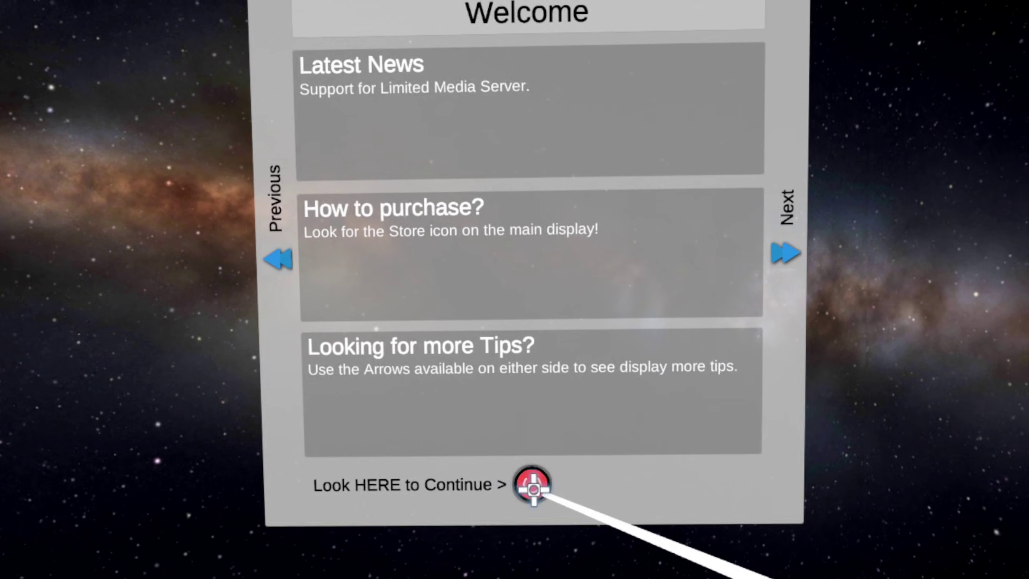
# Enable Manage All Files under Android Fixes and confirm it with Verify.
pyautogui.click(533, 483)
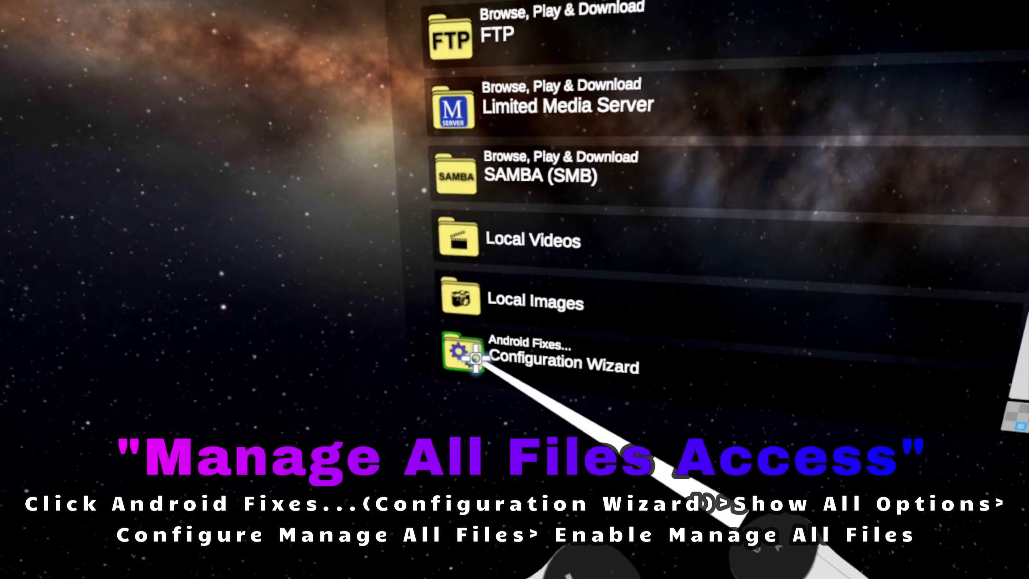
pyautogui.click(476, 355)
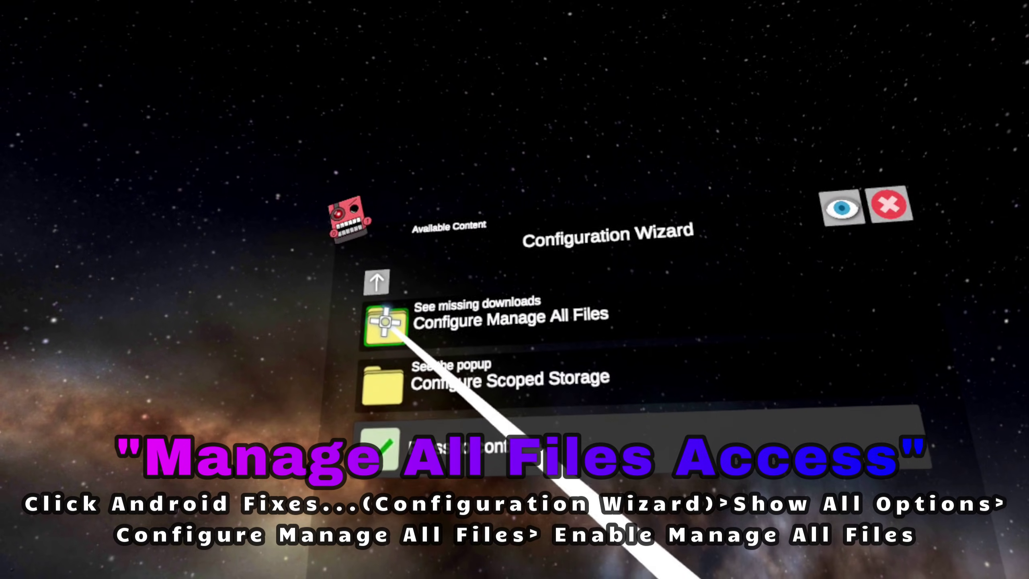
pyautogui.click(388, 333)
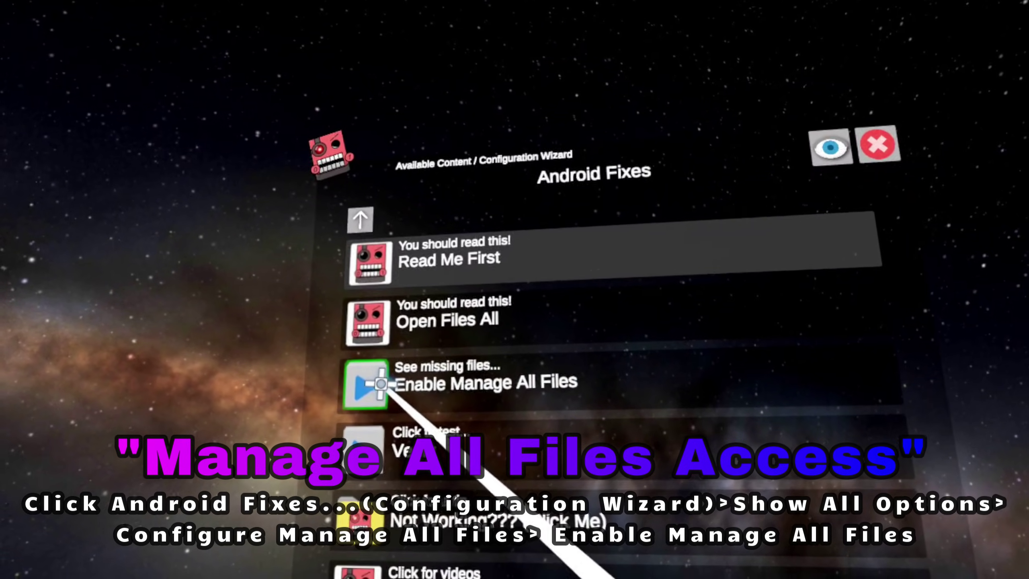
pyautogui.click(439, 391)
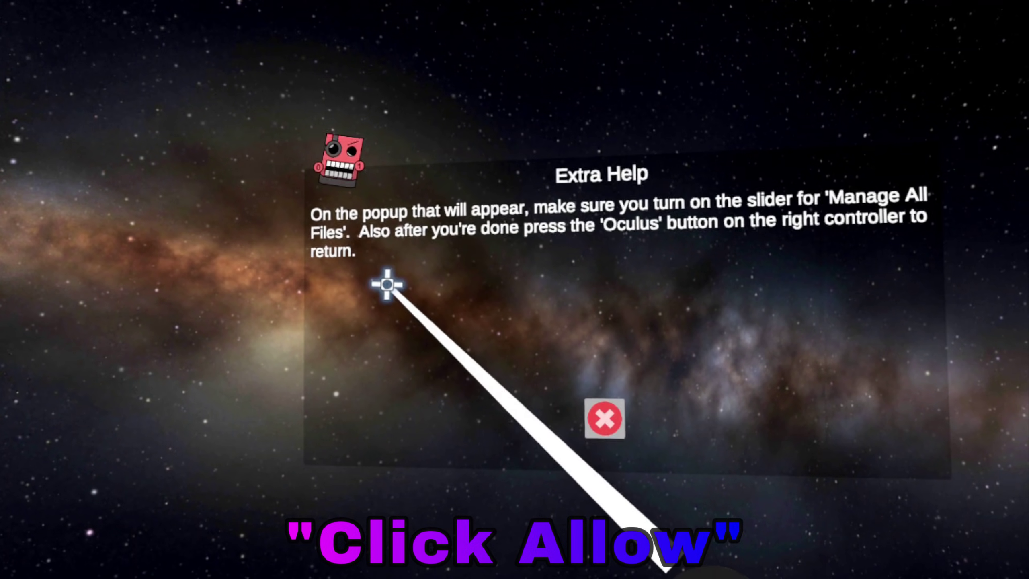
pyautogui.click(603, 418)
pyautogui.click(368, 329)
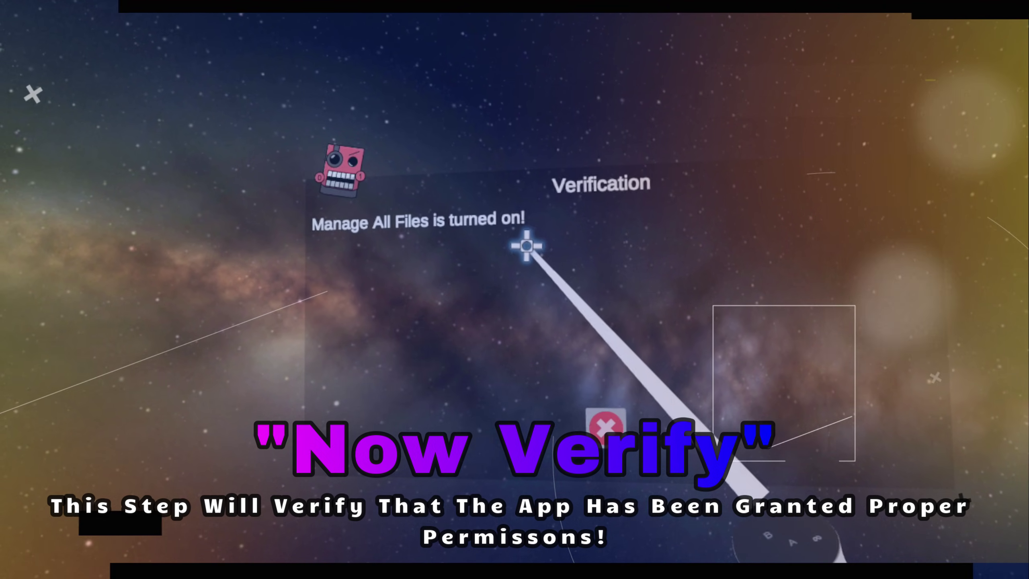
pyautogui.click(599, 410)
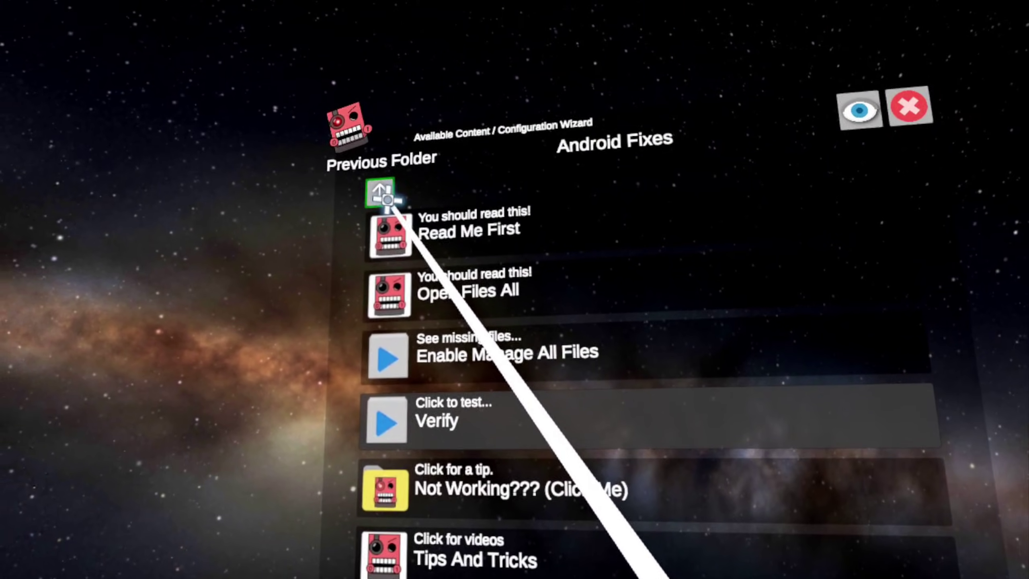
# Request access under Configure Scoped Storage to launch the Files folder picker.
pyautogui.click(385, 196)
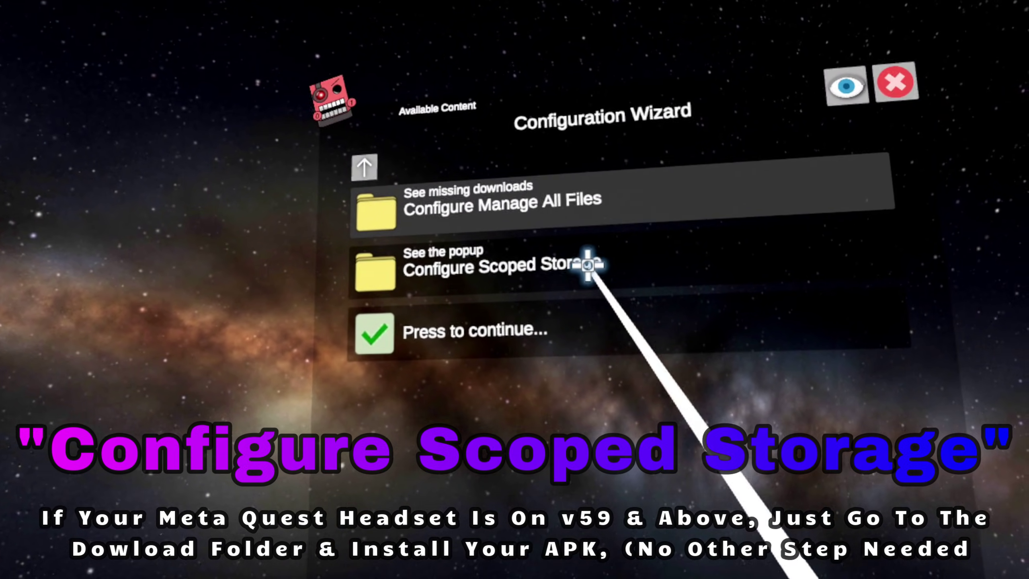
pyautogui.click(375, 268)
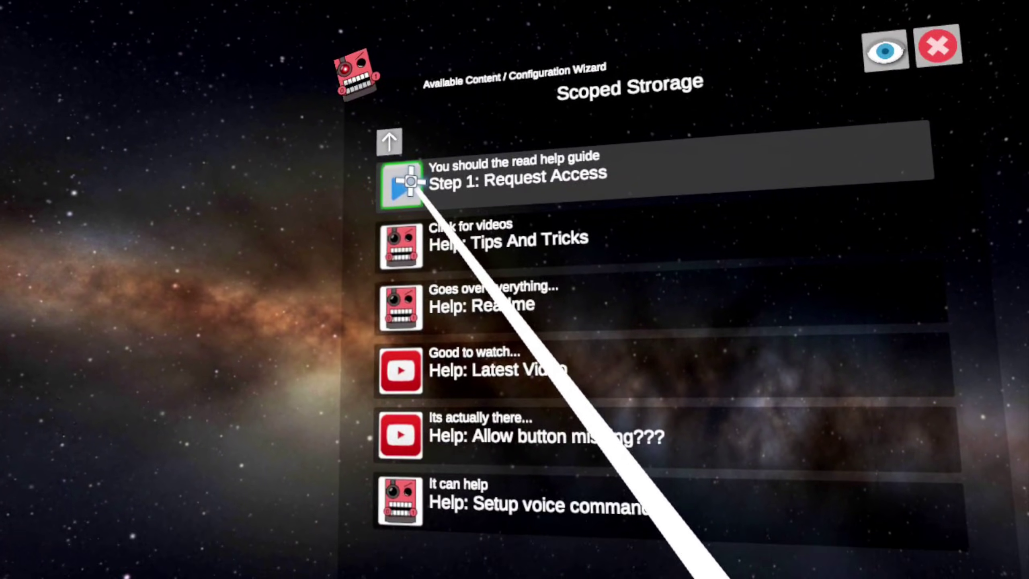
pyautogui.click(411, 184)
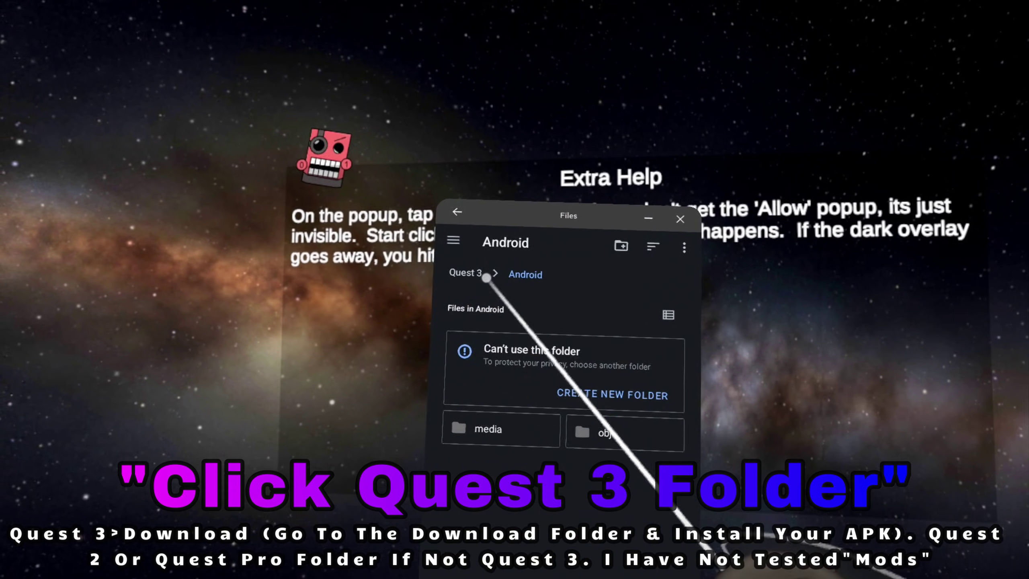
# Open the headset's Download folder in the Files picker.
pyautogui.click(555, 521)
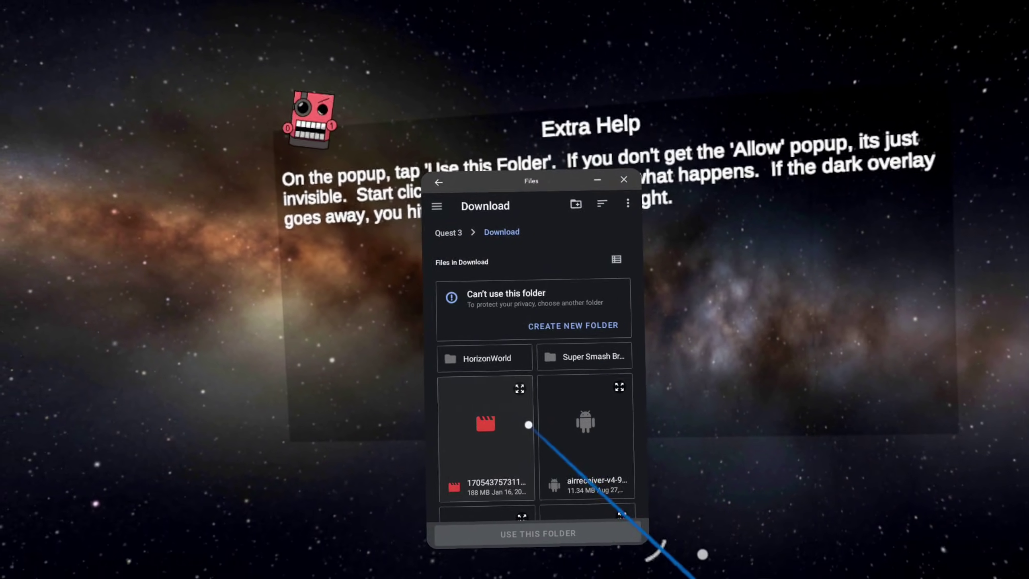
pyautogui.moveTo(534, 425); pyautogui.dragTo(356, 61)
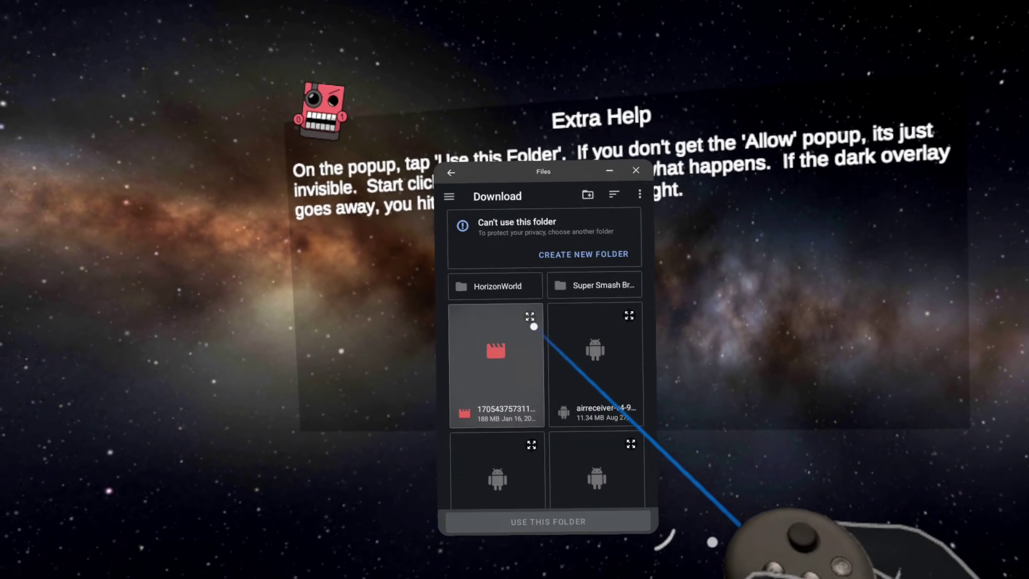
pyautogui.scroll(-5, 530, 300)
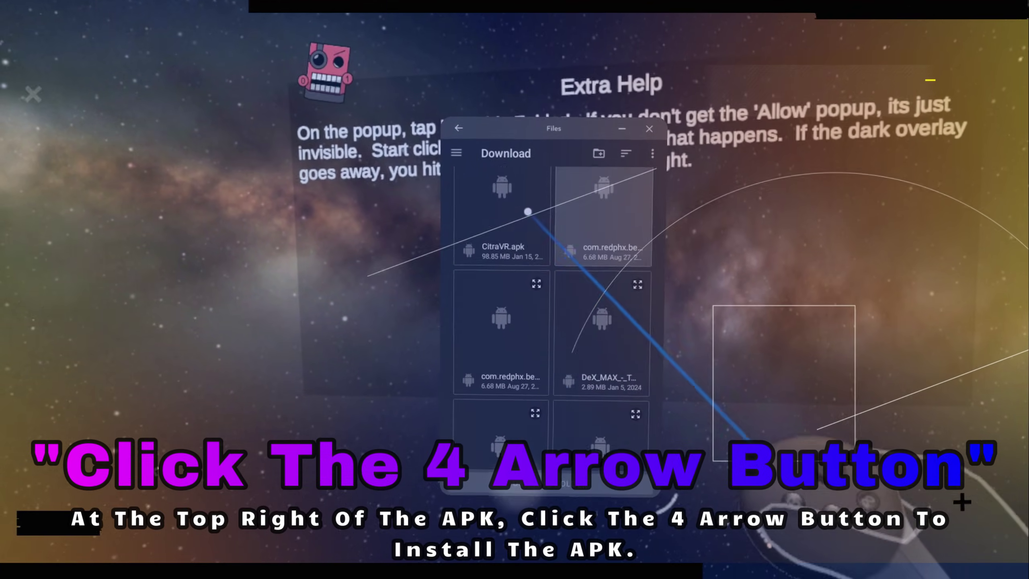
pyautogui.scroll(-2, 529, 300)
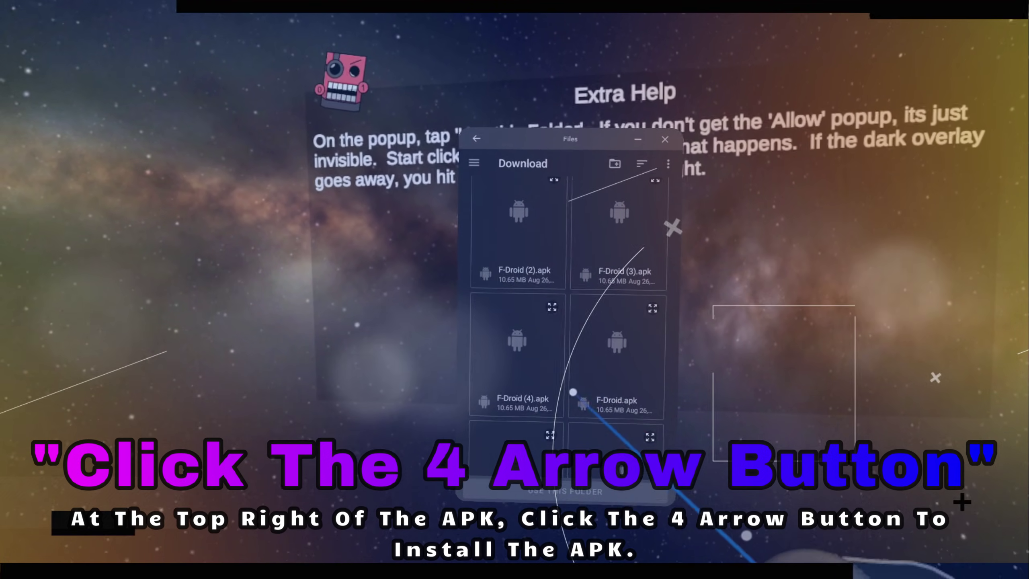
pyautogui.scroll(-3, 510, 139)
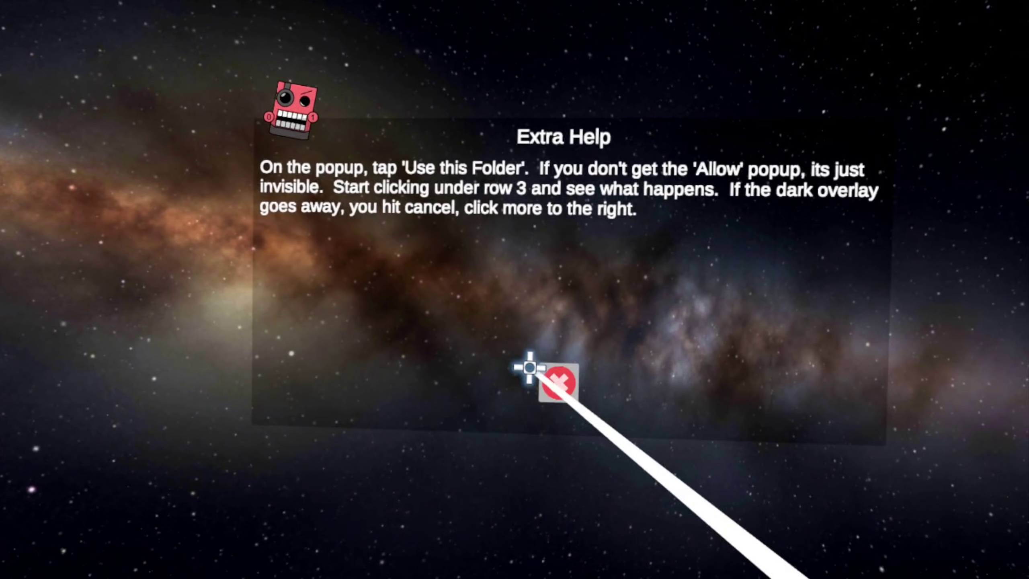
# Close the Extra Help note and Scoped Storage panel, then show the app Library.
pyautogui.click(560, 385)
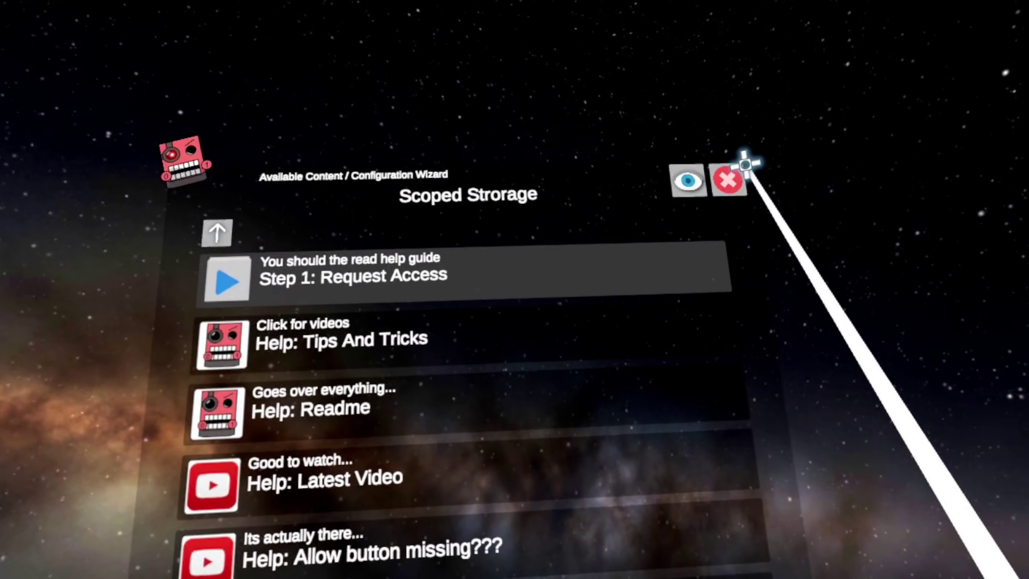
pyautogui.click(744, 177)
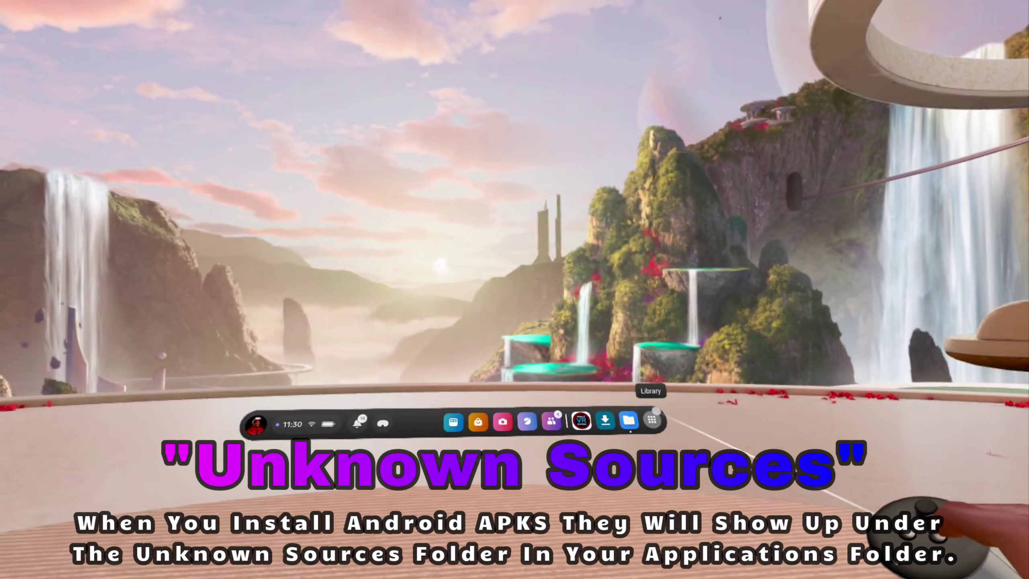
pyautogui.click(734, 370)
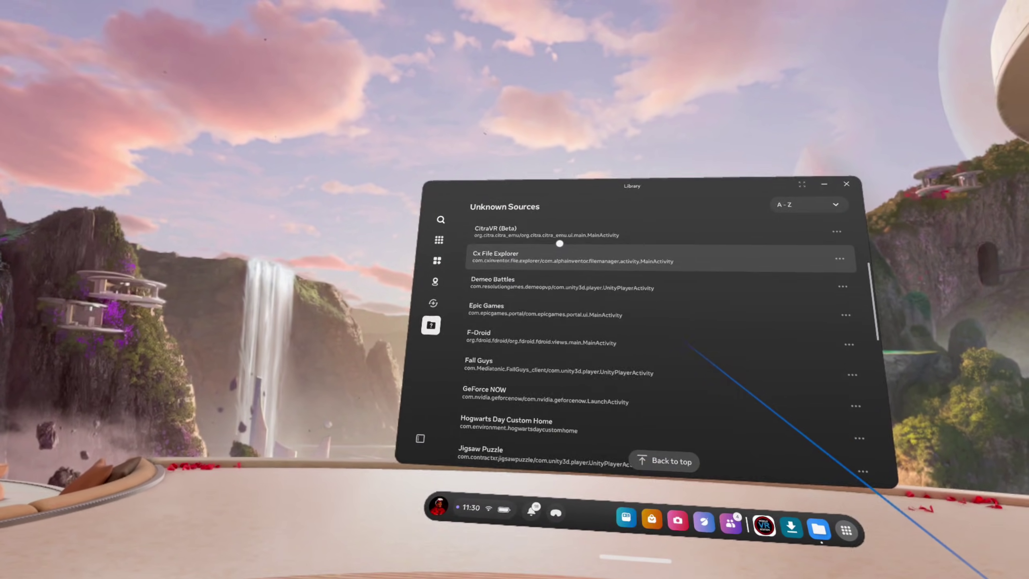
# Launch Quest APK Installer, grant storage access, and turn on Allow from this source.
pyautogui.click(529, 306)
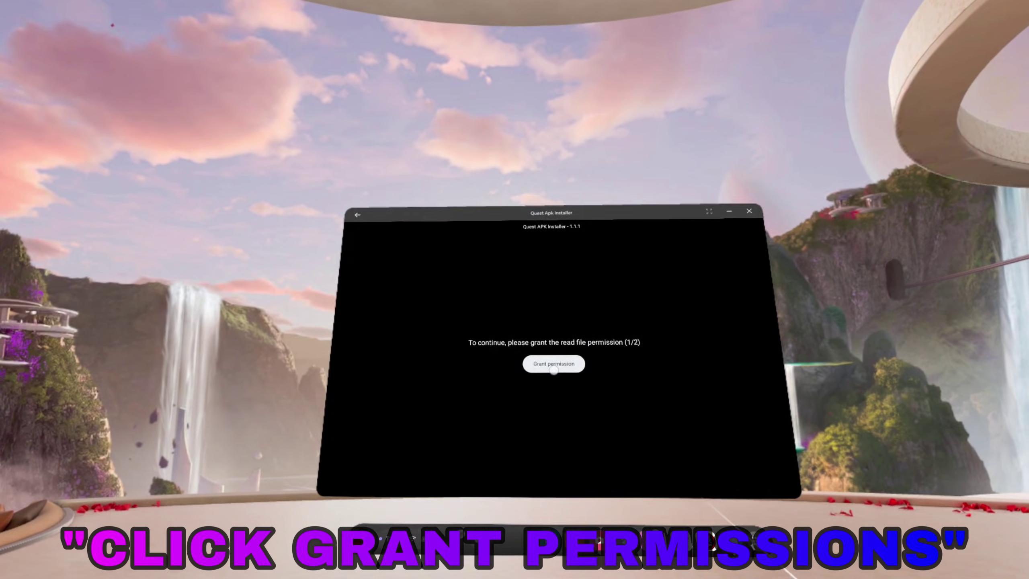
pyautogui.click(558, 352)
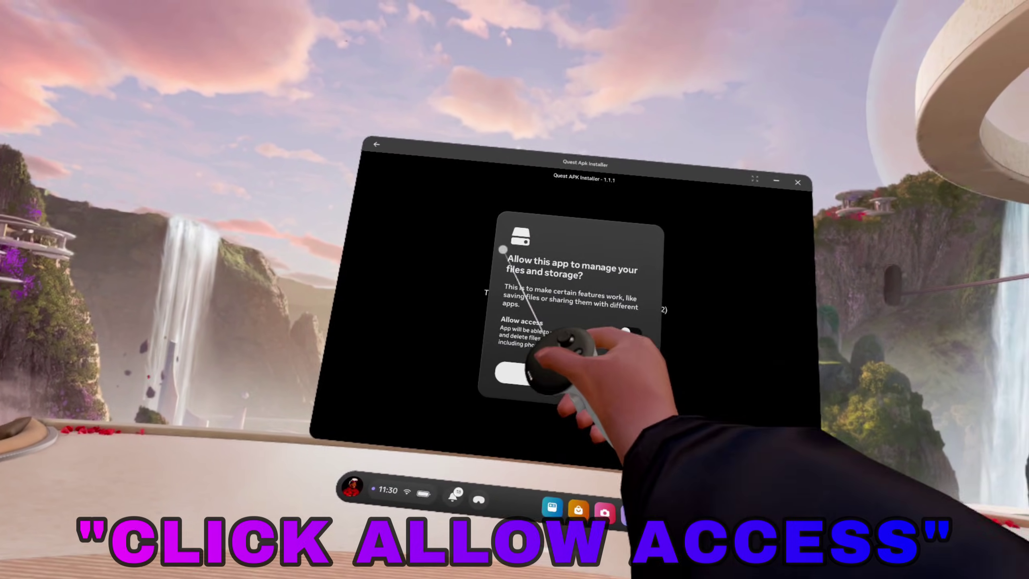
pyautogui.click(611, 328)
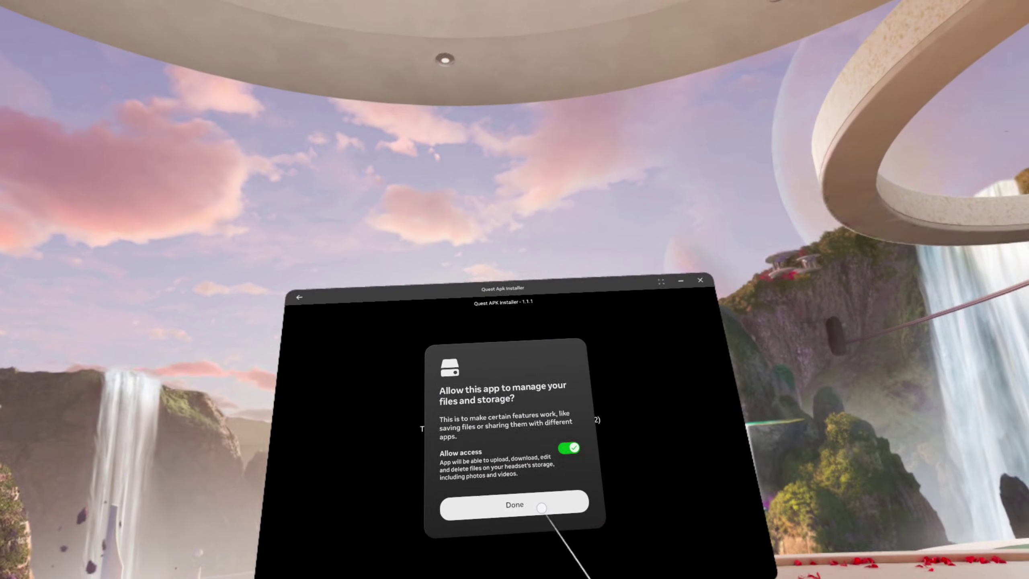
pyautogui.click(542, 507)
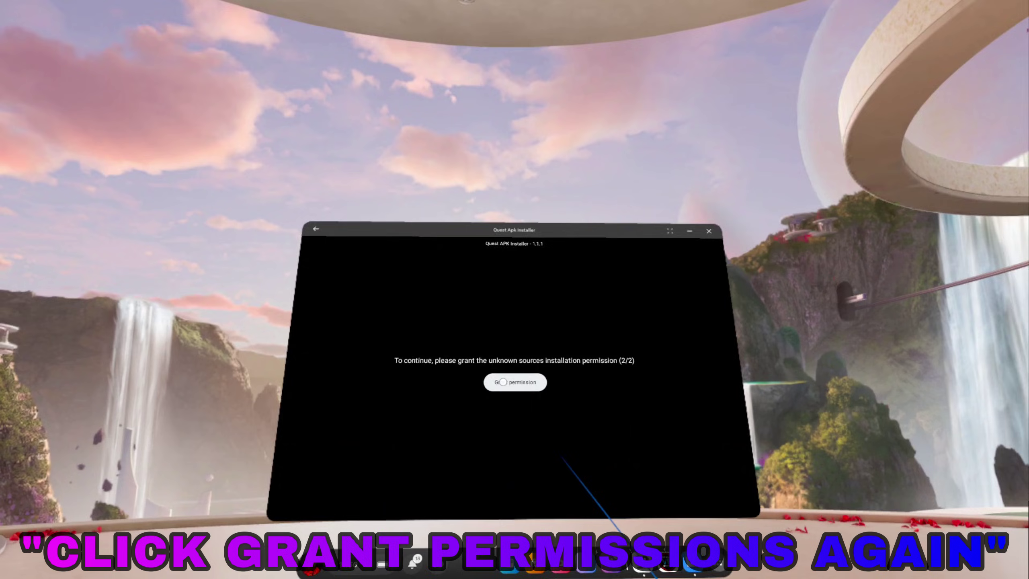
pyautogui.click(504, 382)
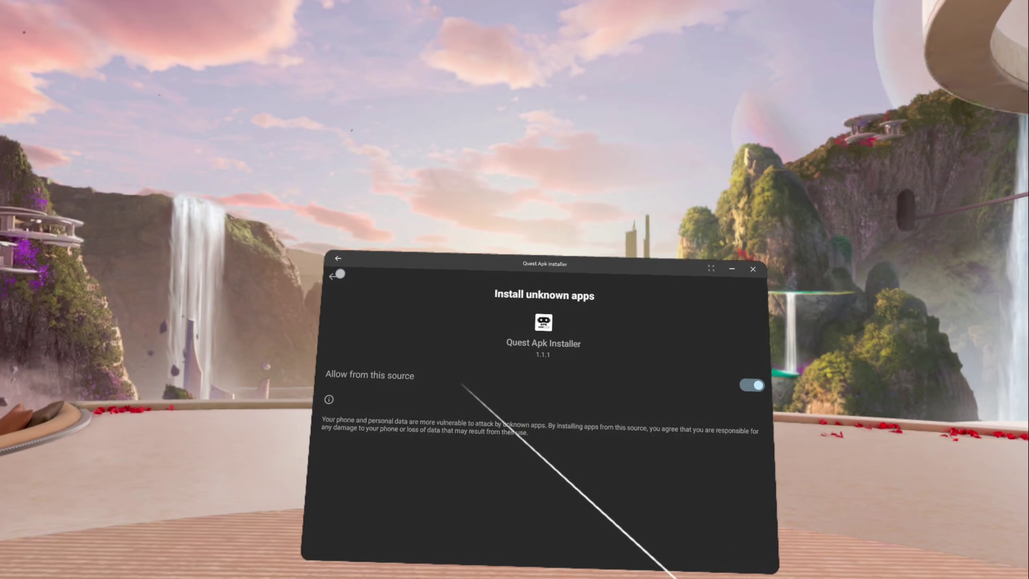
# Return to the installer, grant the second permission, and refresh the APK list.
pyautogui.click(339, 275)
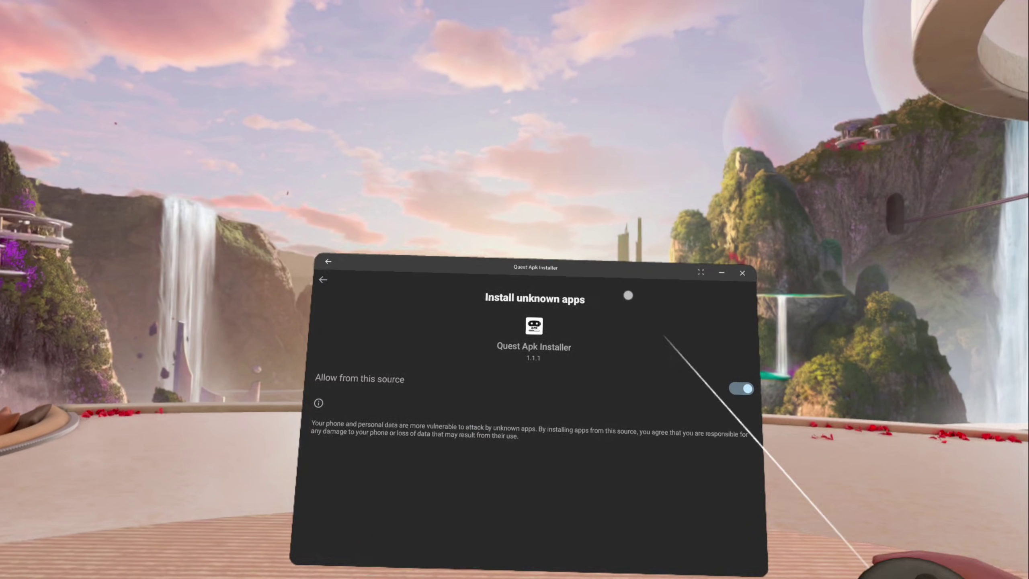
pyautogui.click(531, 428)
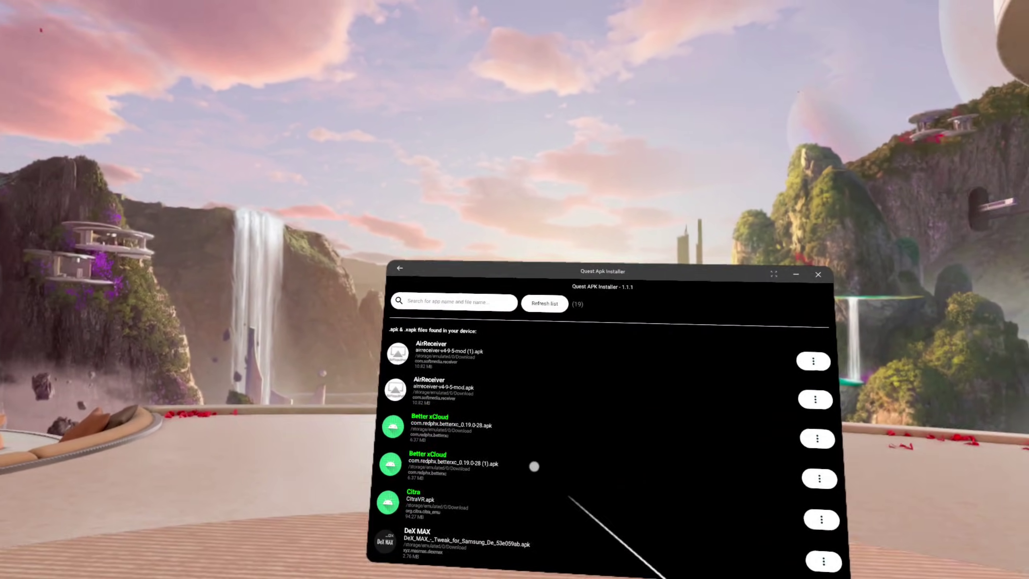
pyautogui.scroll(-5, 533, 471)
pyautogui.scroll(-3, 519, 394)
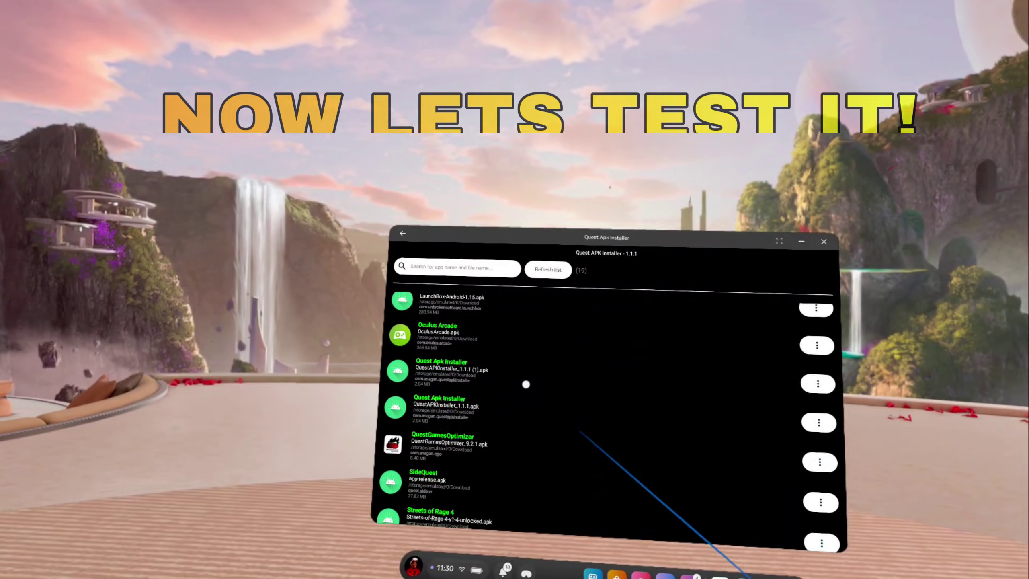
pyautogui.click(547, 269)
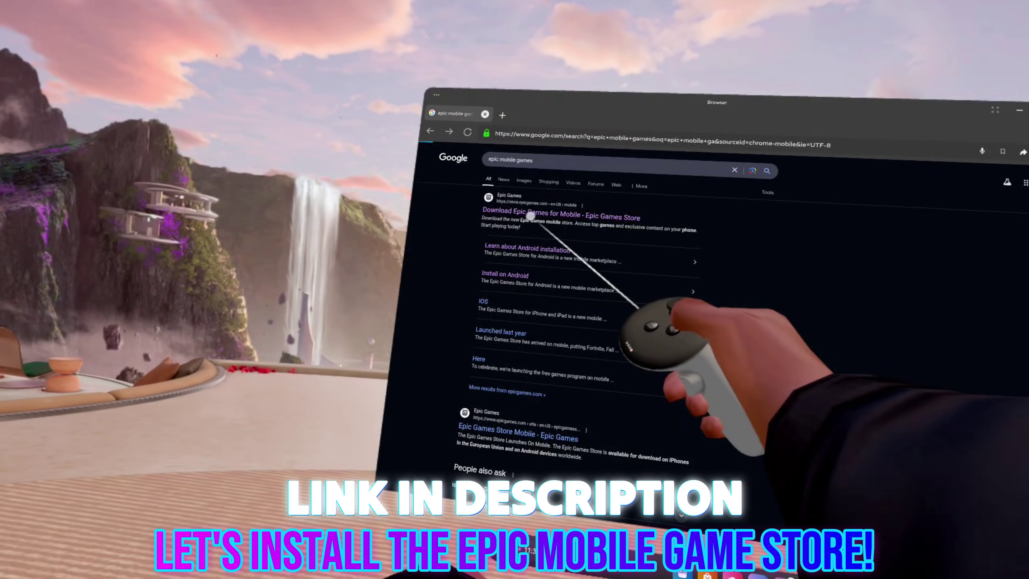
# Open Epic Games Store's Android installation guide and retry the app download.
pyautogui.click(531, 216)
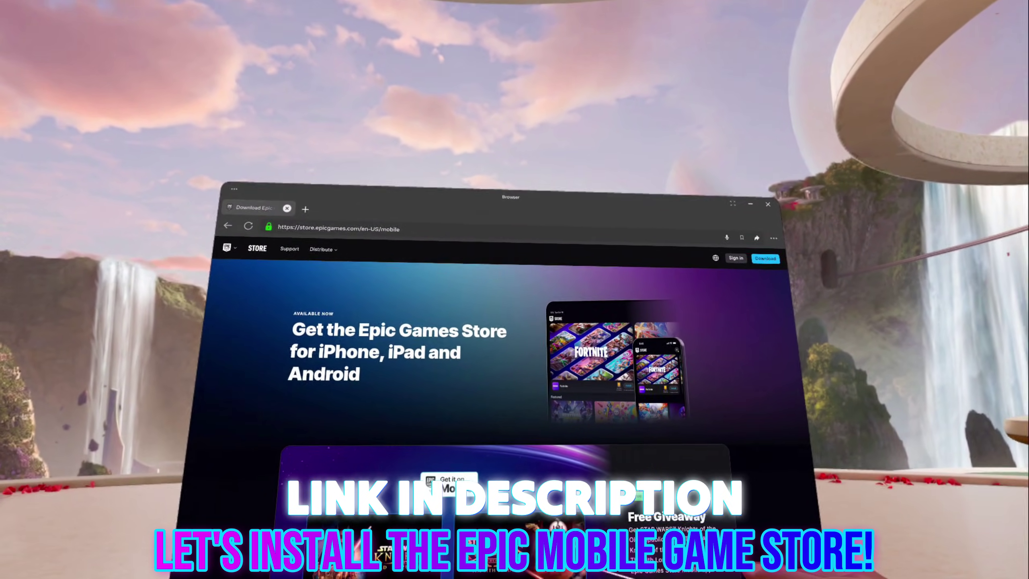
pyautogui.scroll(-5, 515, 363)
pyautogui.scroll(-5, 515, 362)
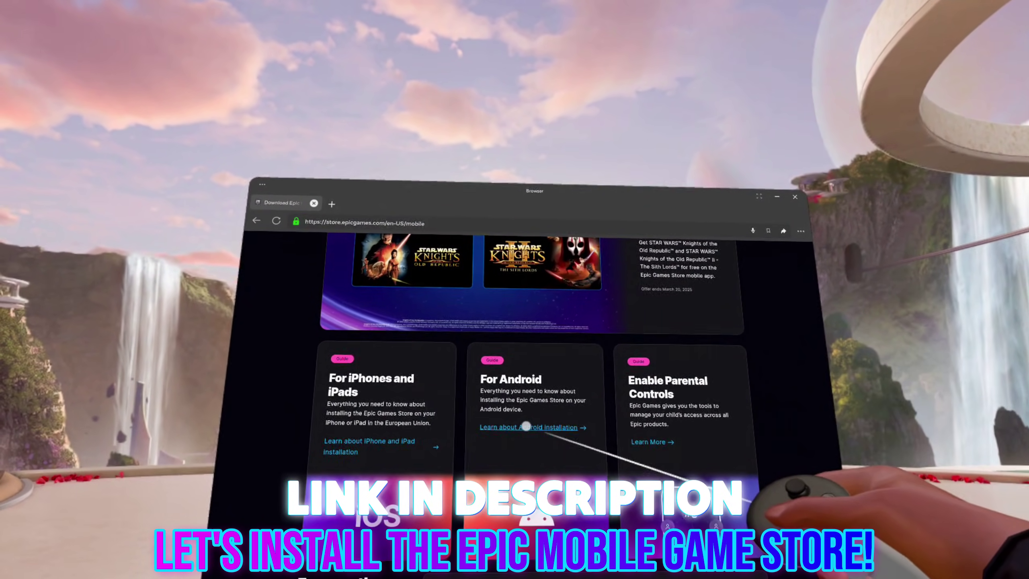
pyautogui.click(528, 427)
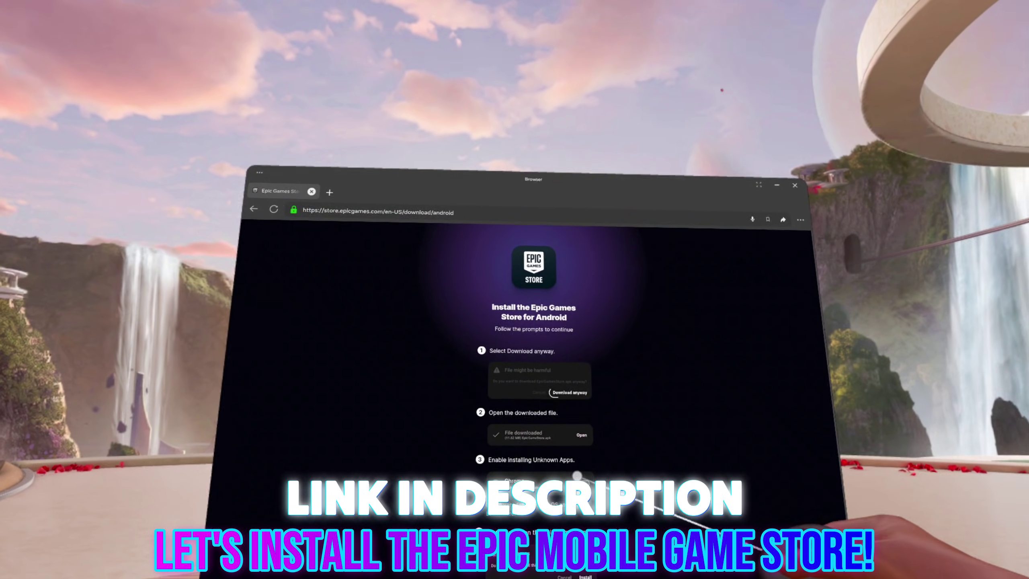
pyautogui.scroll(-2, 576, 468)
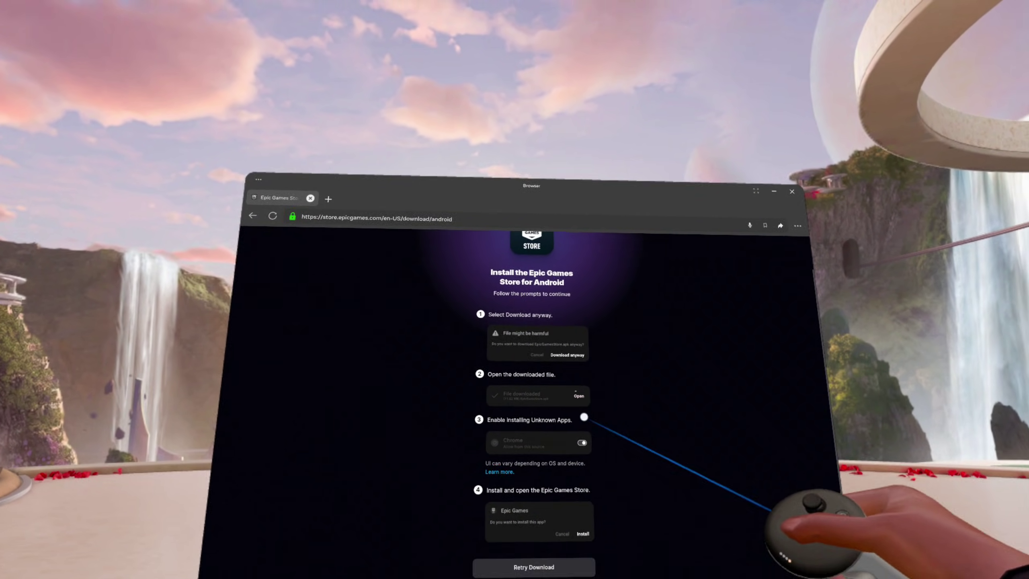
pyautogui.click(533, 552)
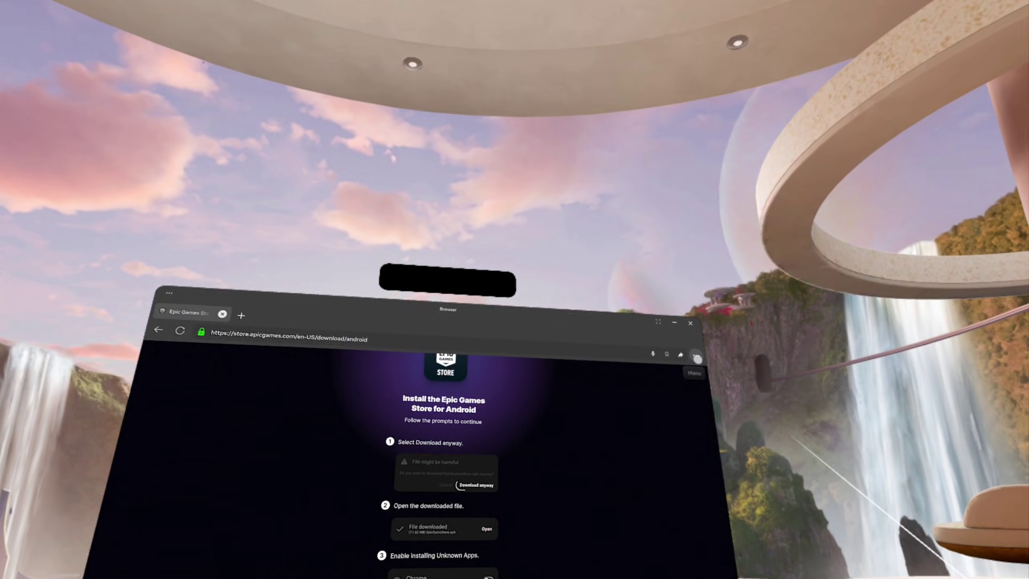
# Check EpicGamesStore.apk in the browser's Downloads list, then switch to Quest APK Installer.
pyautogui.click(697, 358)
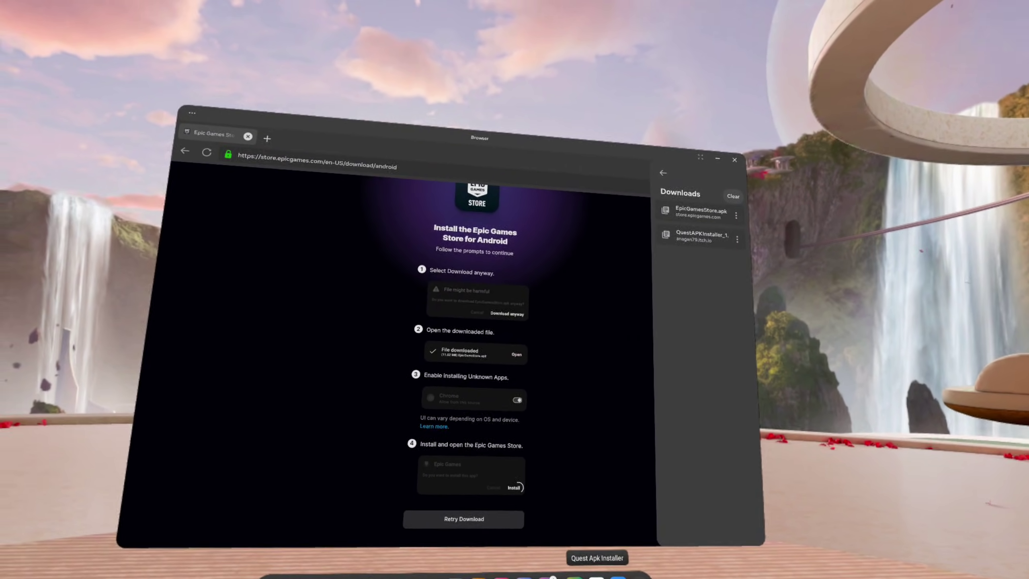
pyautogui.click(552, 577)
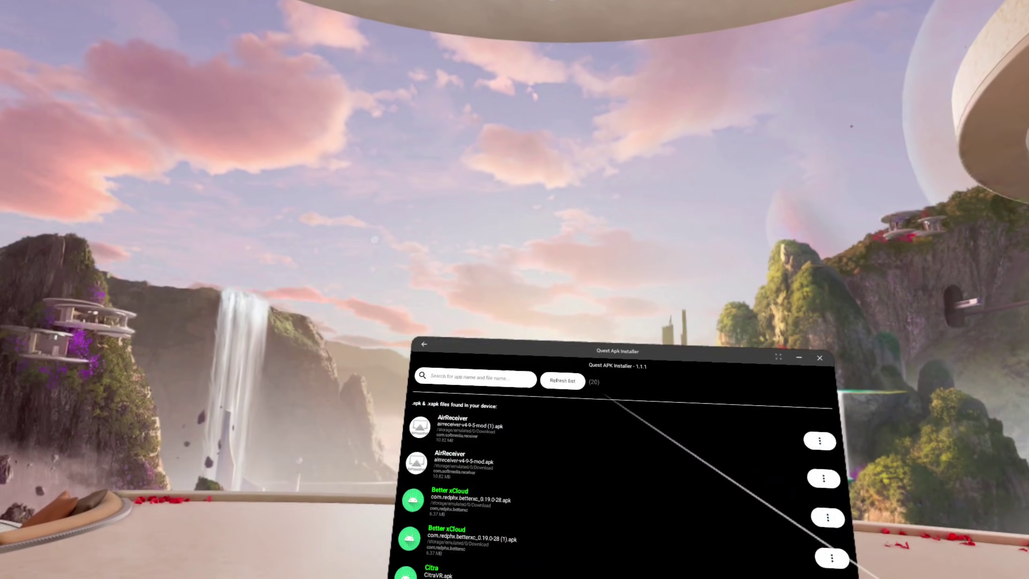
pyautogui.scroll(-1, 563, 435)
pyautogui.scroll(-3, 551, 450)
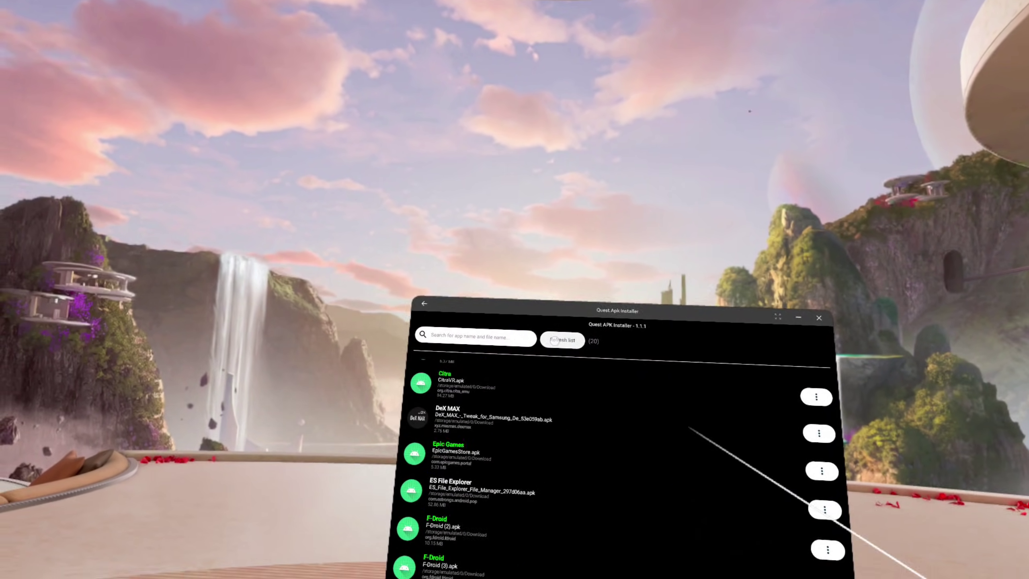
pyautogui.scroll(-1, 519, 464)
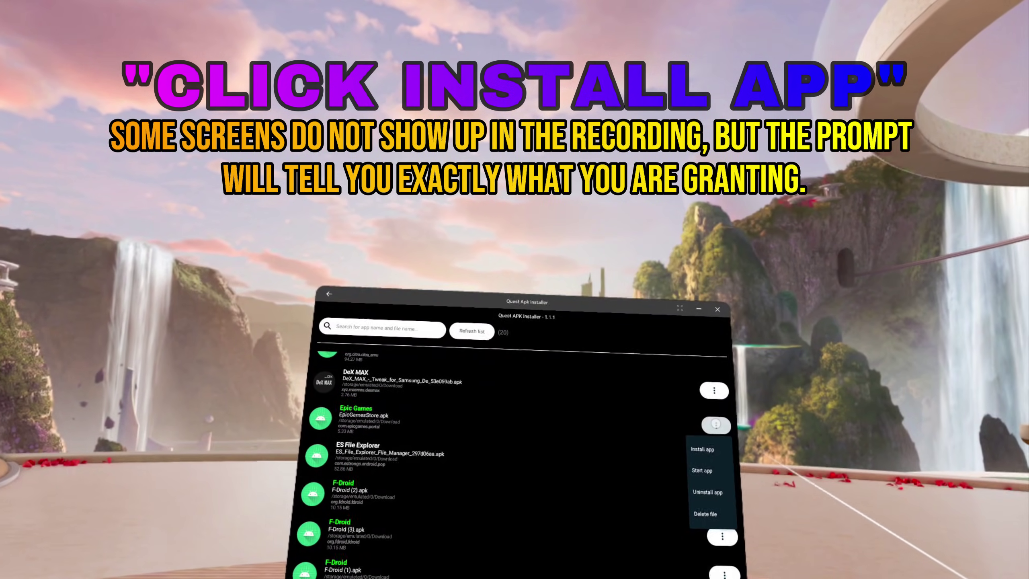
# Install EpicGamesStore.apk from its Epic Games menu and confirm in Package installer.
pyautogui.click(707, 444)
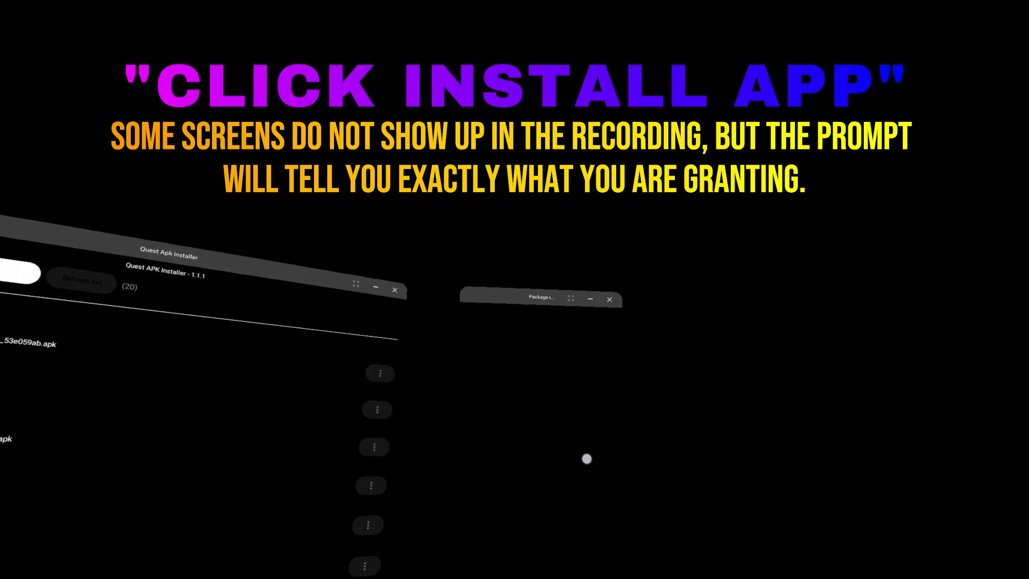
pyautogui.click(591, 460)
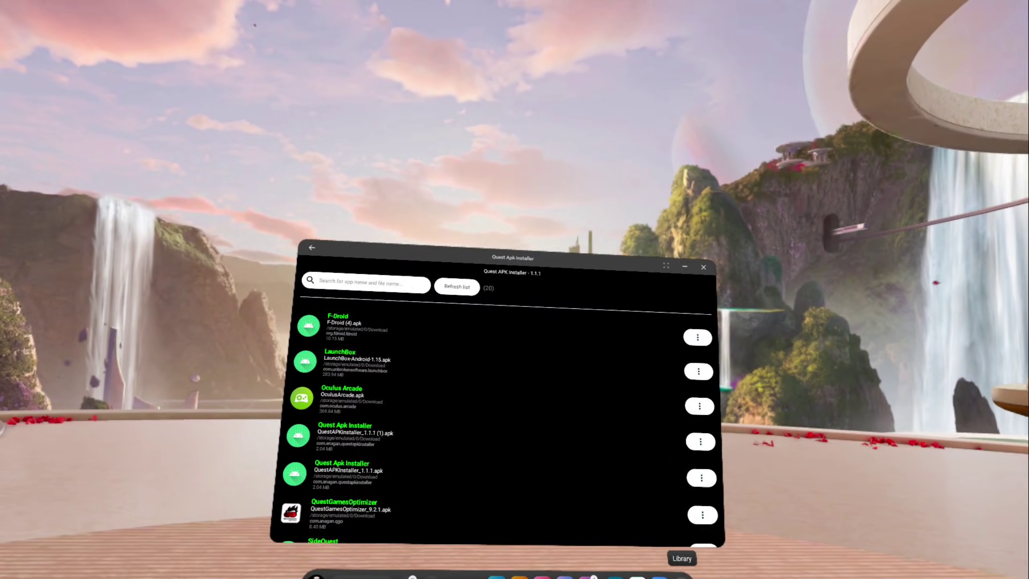
# Launch Epic Games from the Library's Unknown Sources list.
pyautogui.click(660, 576)
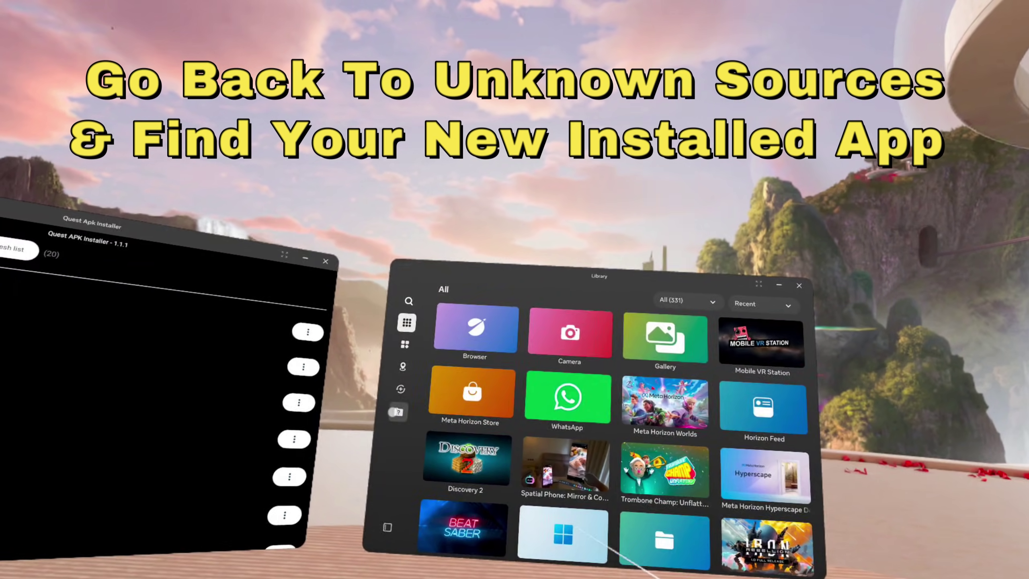
pyautogui.scroll(-2, 529, 450)
pyautogui.click(494, 446)
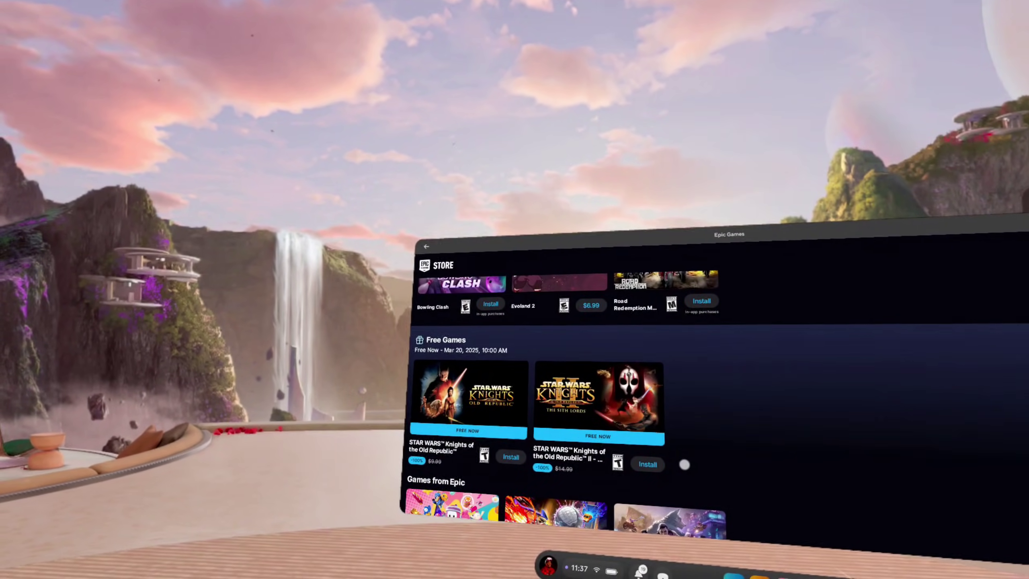
# Scroll the Epic Games Store page down toward Bowling Clash.
pyautogui.moveTo(684, 466); pyautogui.dragTo(666, 284)
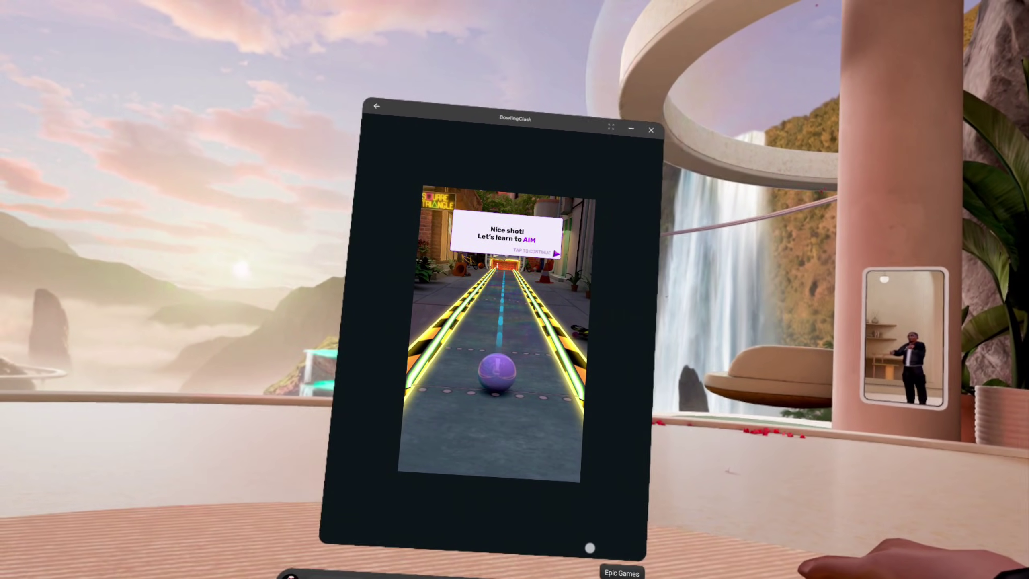
# Bring the Epic Games Store window back beside Bowling Clash and enlarge it.
pyautogui.click(590, 548)
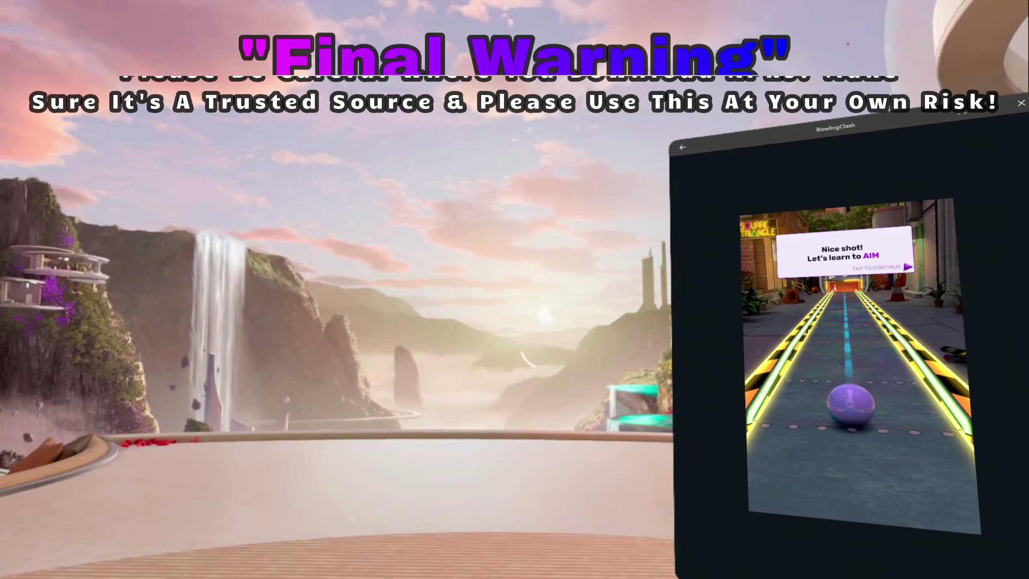
pyautogui.moveTo(389, 499); pyautogui.dragTo(526, 506)
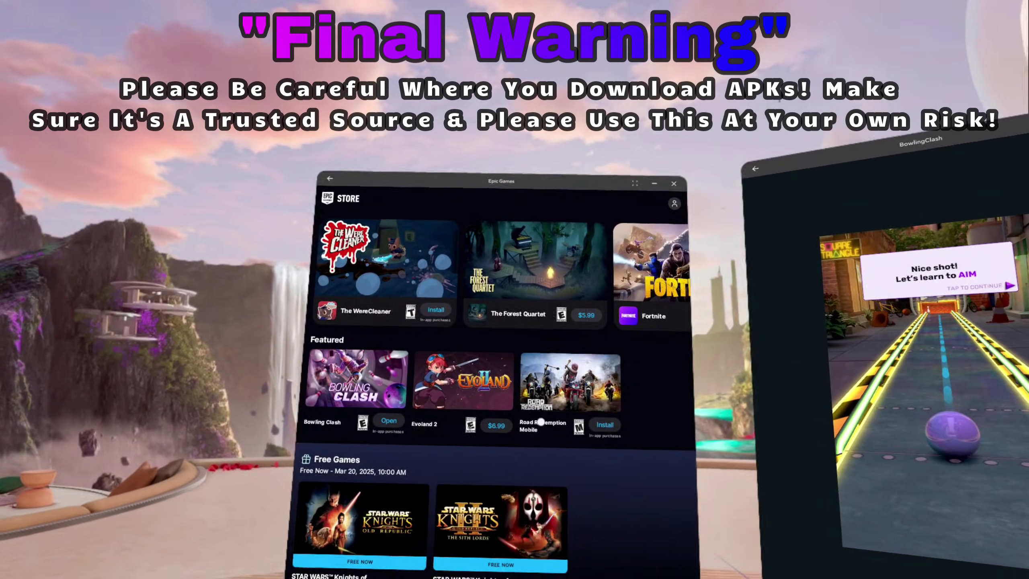
pyautogui.scroll(-5, 499, 386)
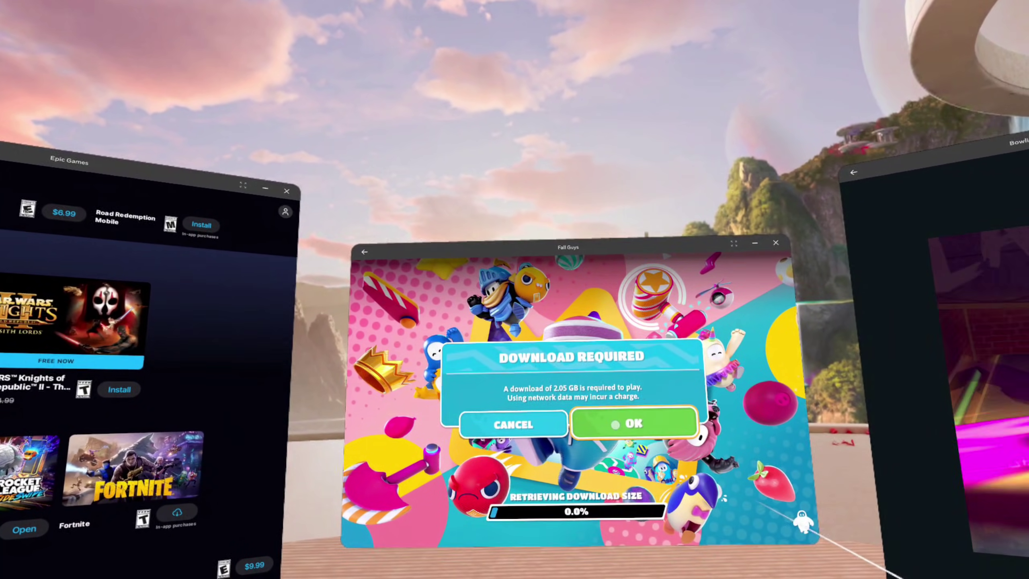
# Accept the 2.05 GB Fall Guys download with OK.
pyautogui.click(632, 427)
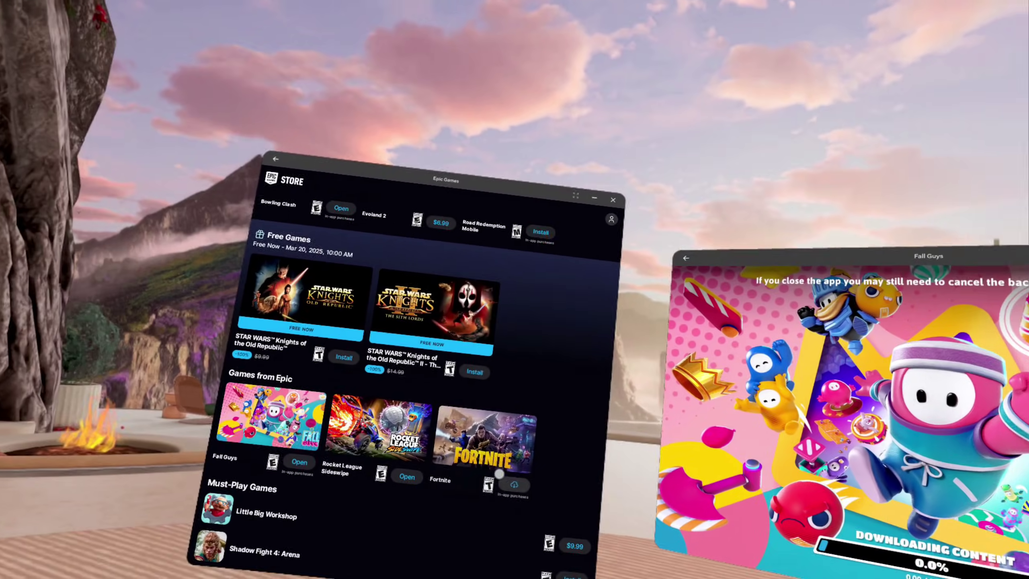